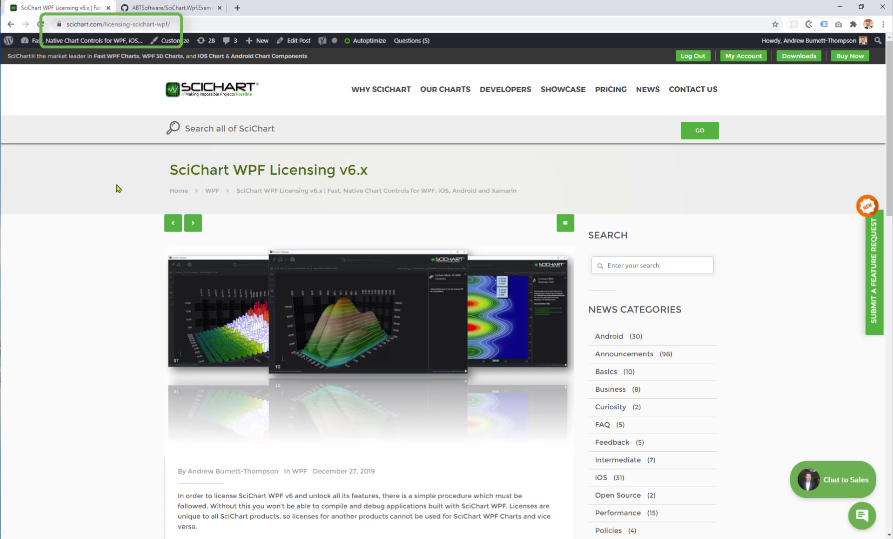
Scroll the licensing page and expand the 'Activating a Paid SciChart WPF License' section.
scroll(120, 225, "down", 10)
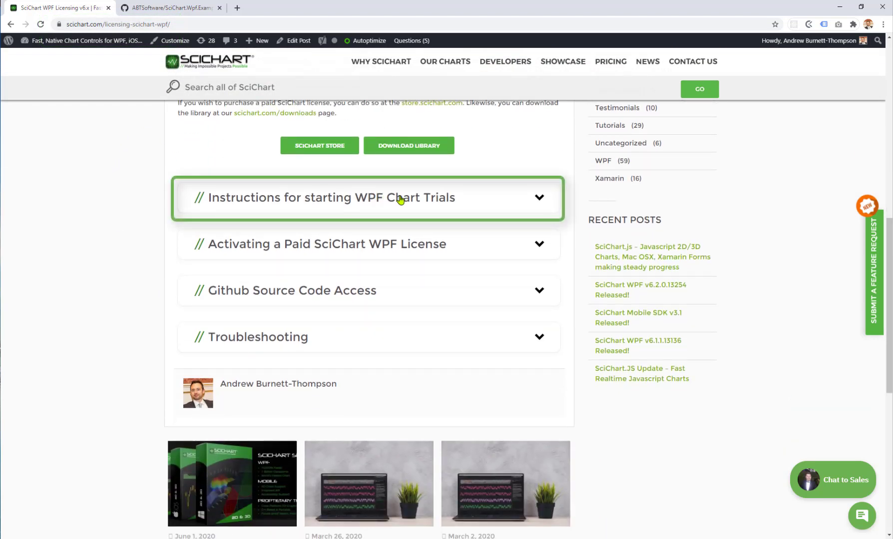
scroll(169, 225, "down", 1)
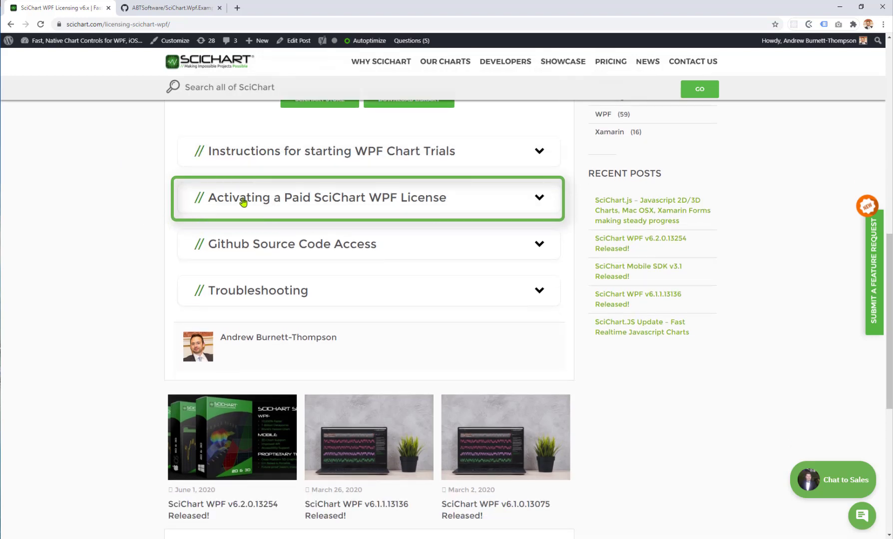
left_click(433, 209)
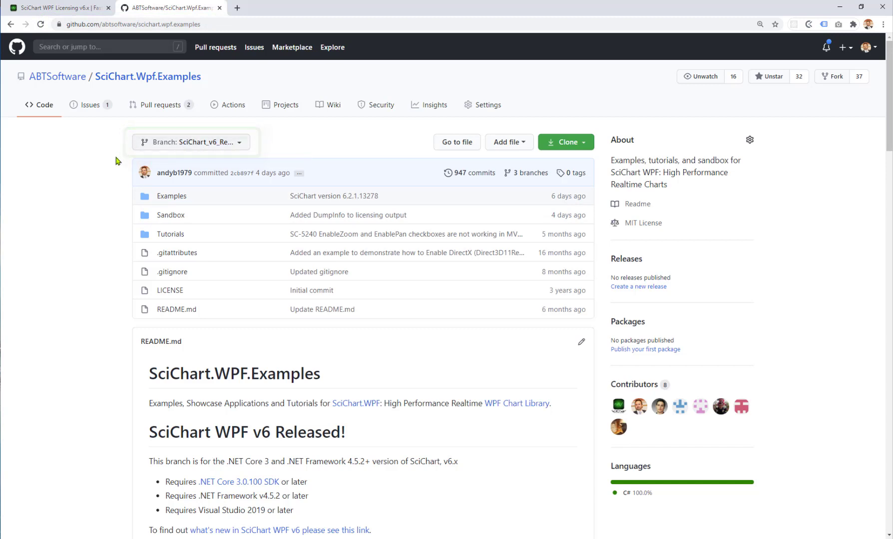
Browse the GitHub repo to Sandbox > LicensingTestApp > Wpf - AsyncLicenseLoading.
left_click(171, 215)
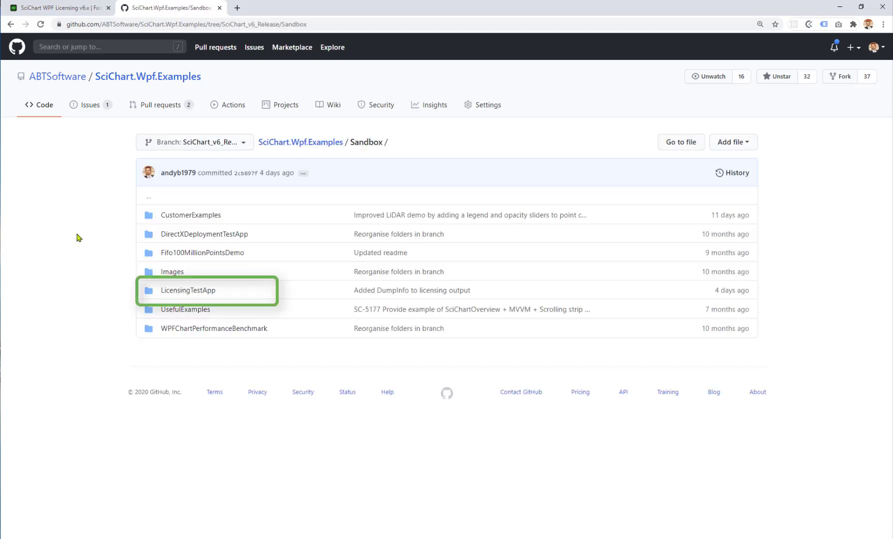
left_click(188, 291)
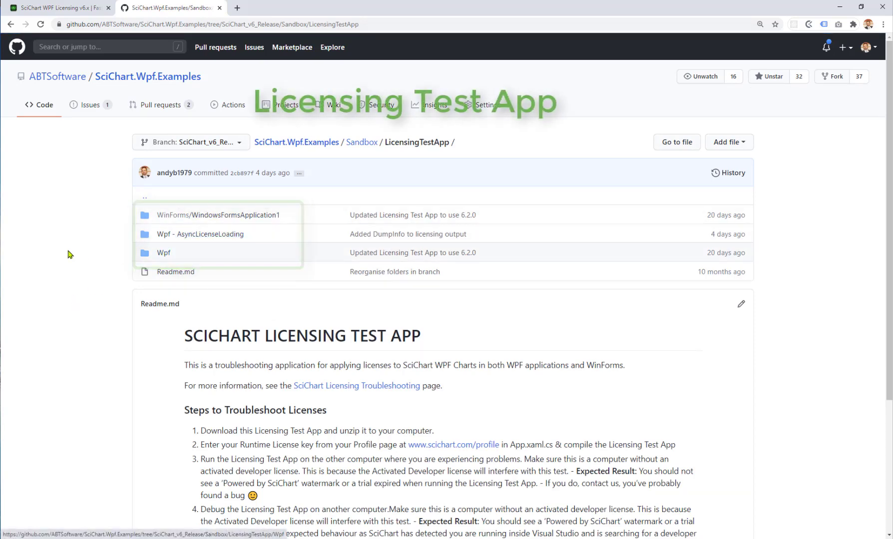
scroll(144, 358, "down", 1)
scroll(183, 471, "down", 1)
scroll(159, 444, "up", 3)
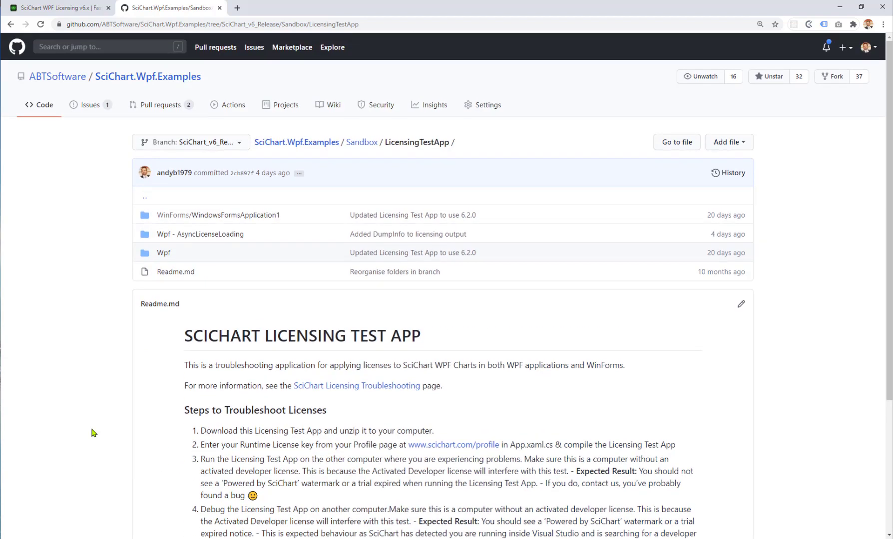
left_click(192, 238)
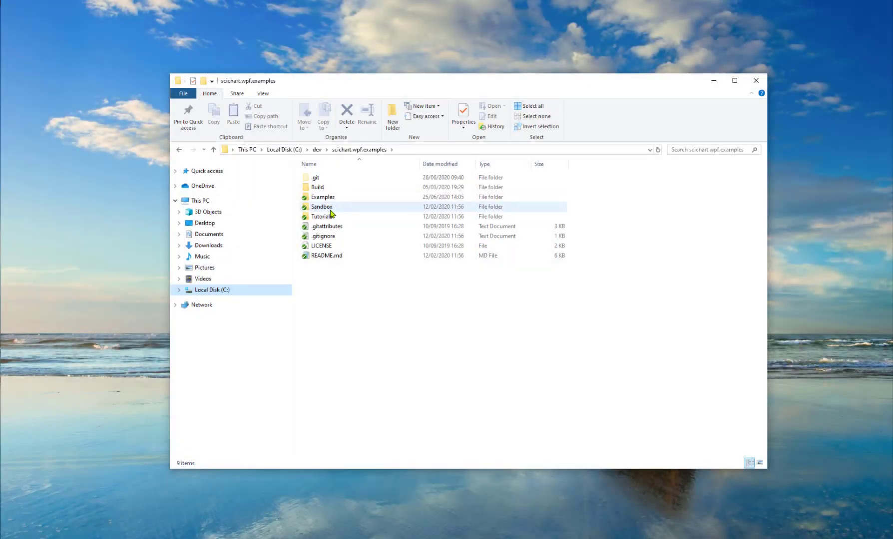
Go to the local Sandbox > LicensingTestApp > Wpf - AsyncLicenseLoading folder.
double_click(329, 206)
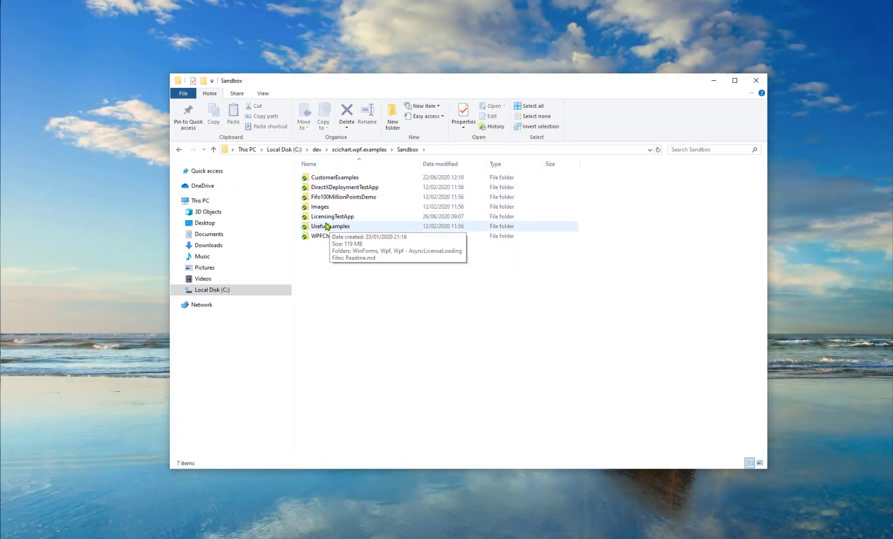
double_click(355, 219)
left_click(320, 199)
double_click(320, 199)
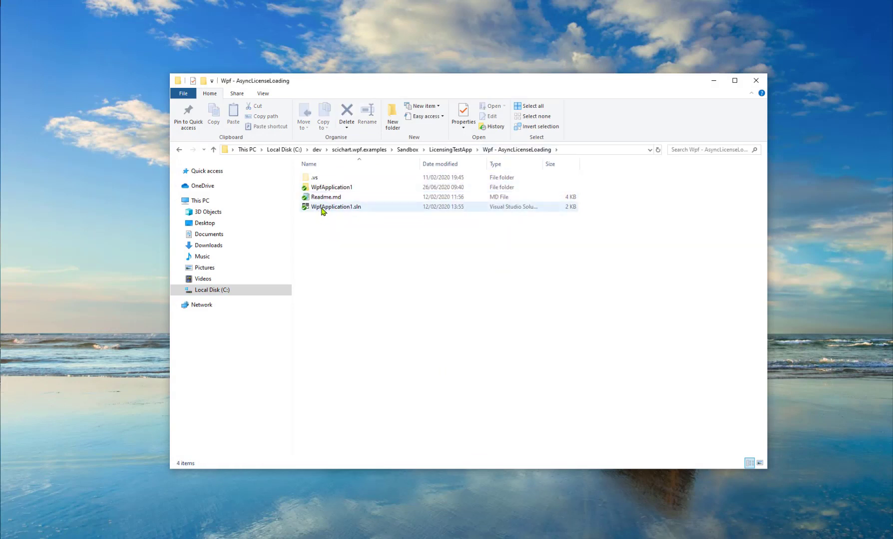
Open WpfApplication1.sln with Microsoft Visual Studio 2019.
right_click(332, 209)
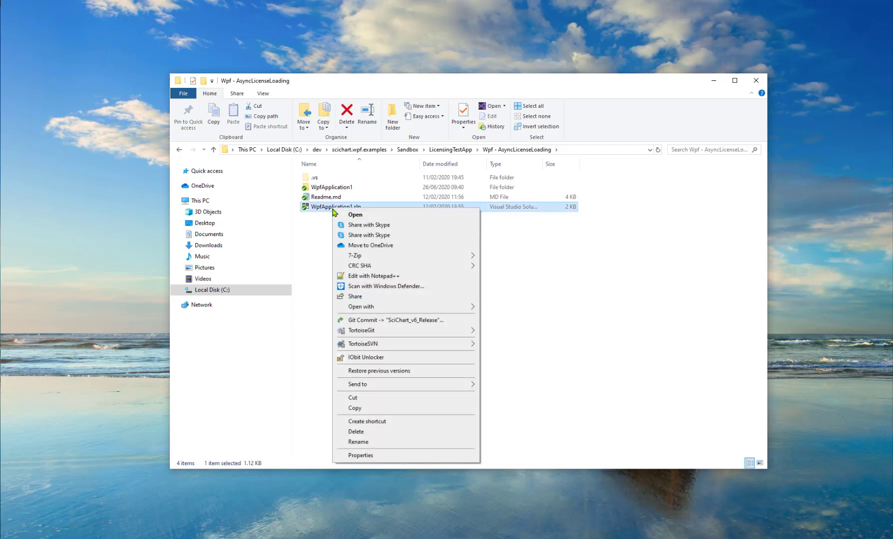
mouse_move(423, 312)
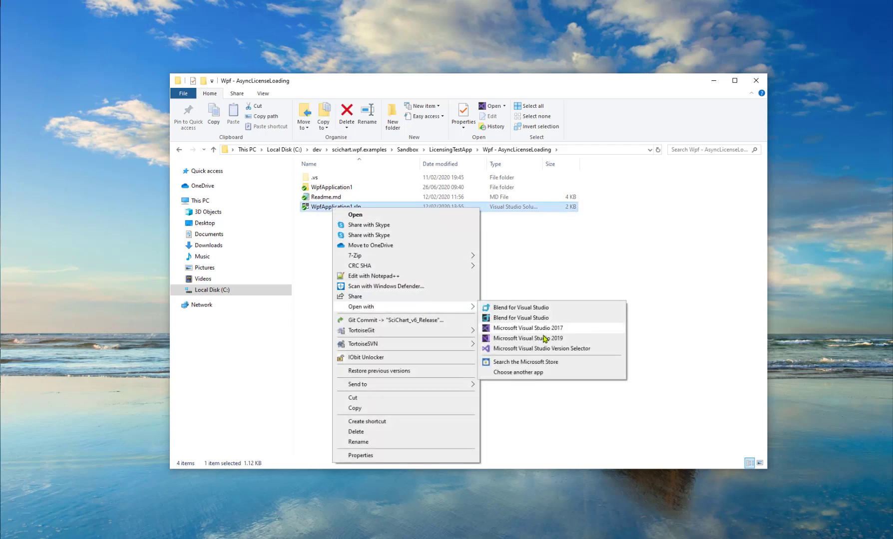
left_click(527, 338)
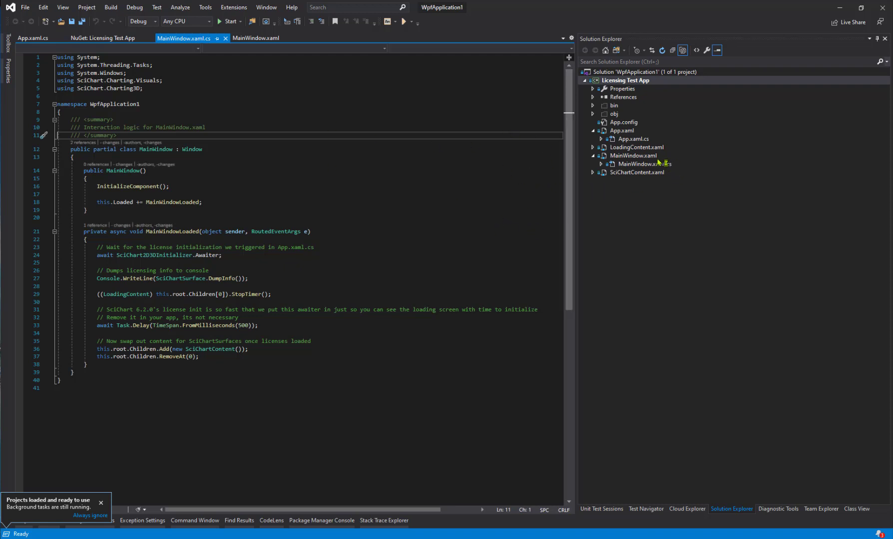
View MainWindow.xaml and SciChartContent.xaml with an enlarged designer, then open App.xaml.cs.
double_click(633, 155)
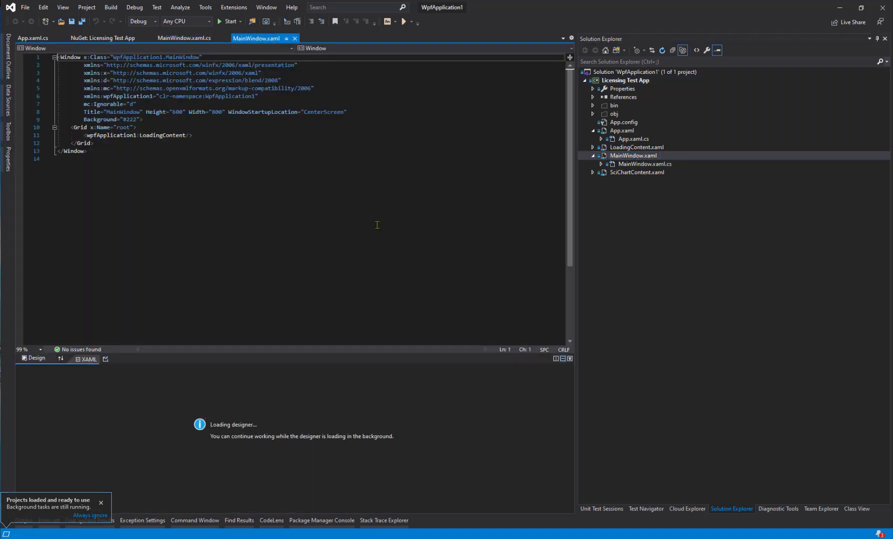
double_click(635, 173)
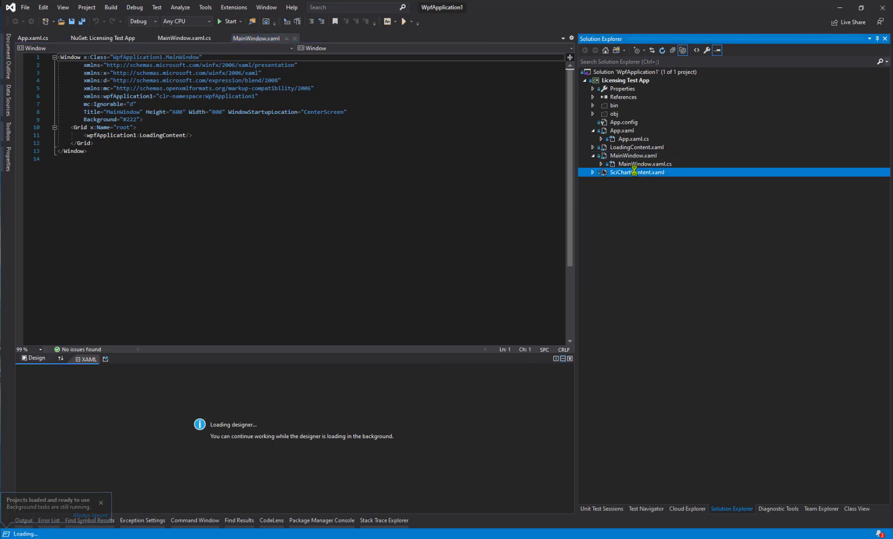
left_click_drag(341, 356, 340, 231)
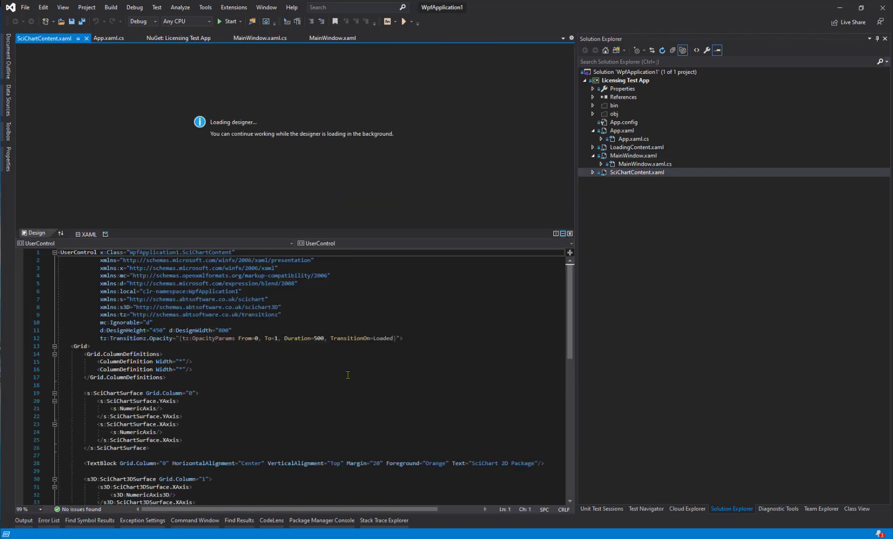
scroll(244, 344, "down", 3)
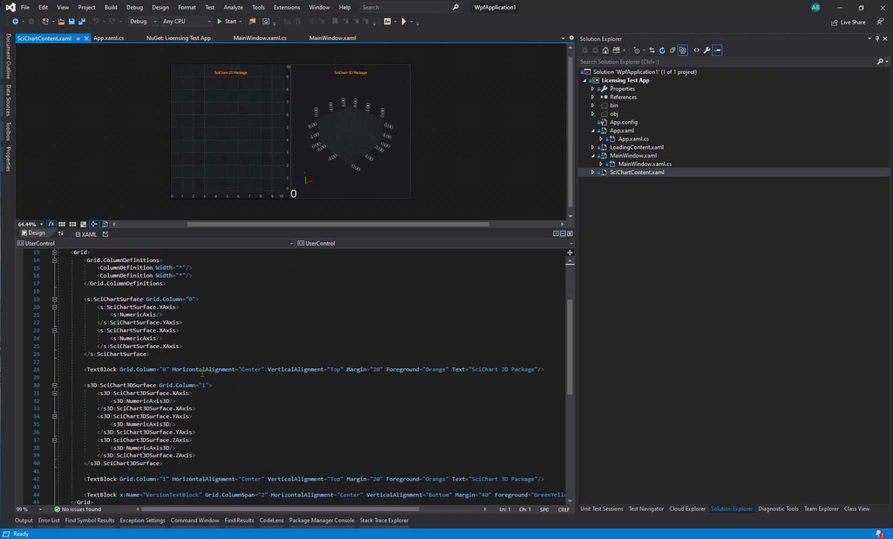
scroll(244, 344, "up", 3)
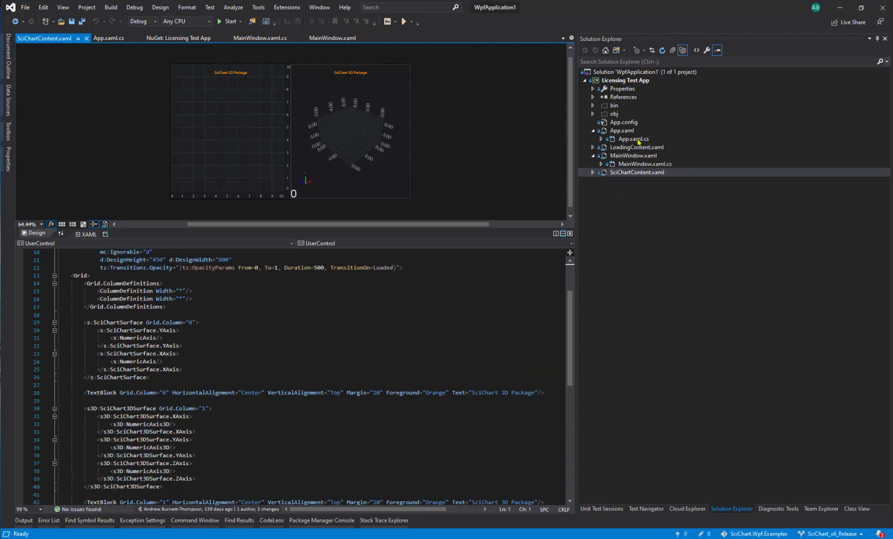
double_click(630, 139)
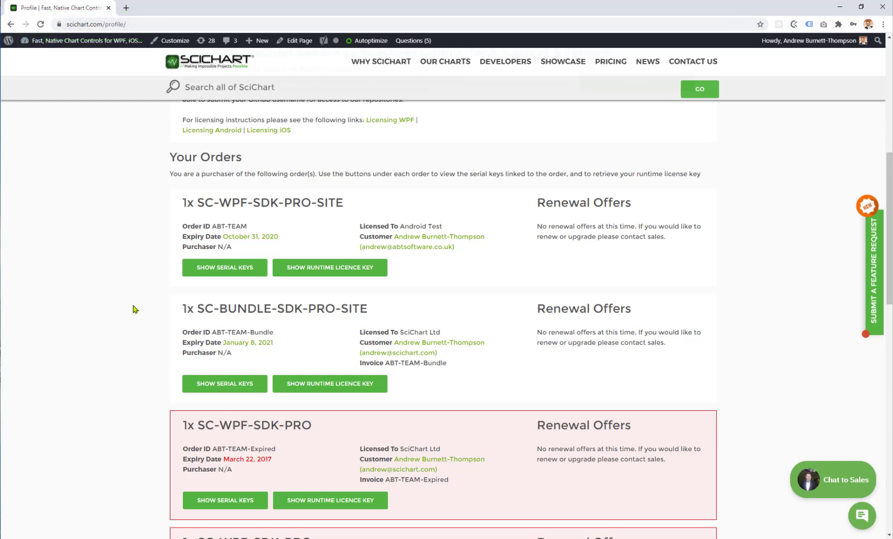
Show the runtime licence key for the SC-WPF-SDK-PRO-SITE product on the profile page.
scroll(100, 280, "up", 8)
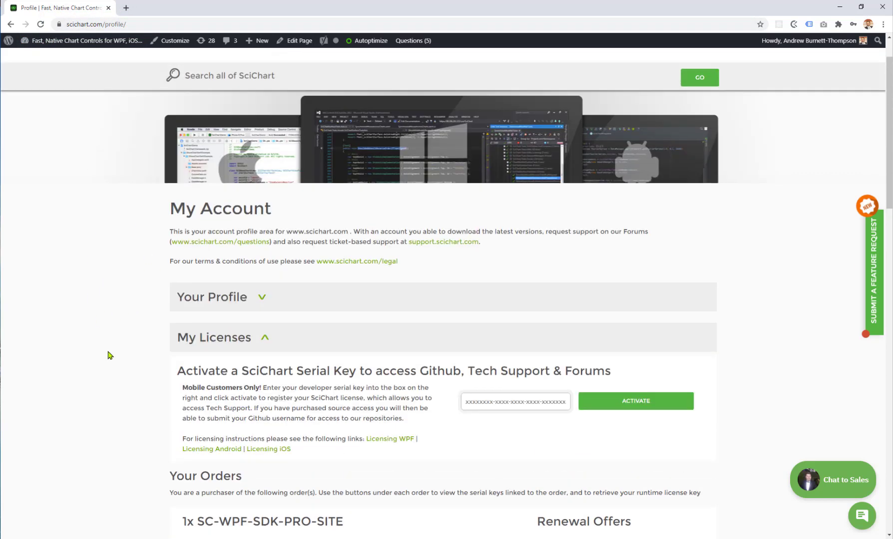
scroll(111, 353, "down", 8)
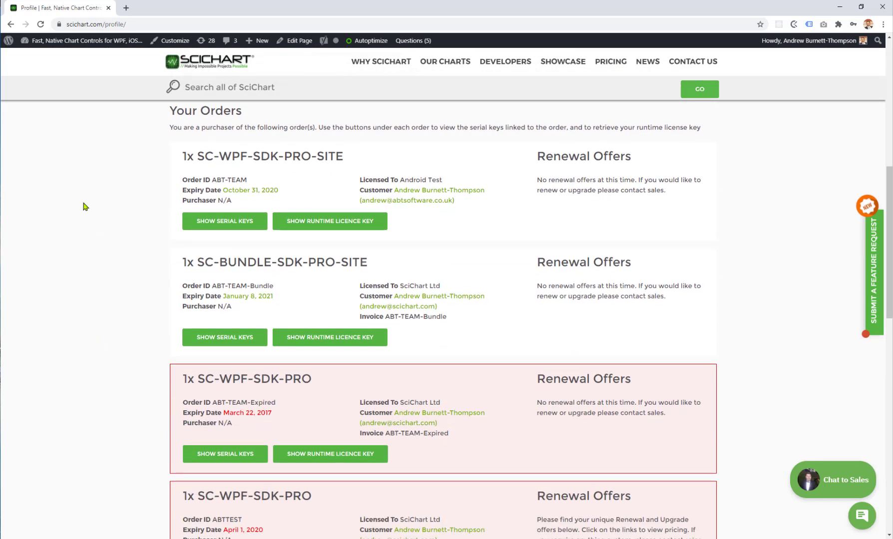
left_click(329, 220)
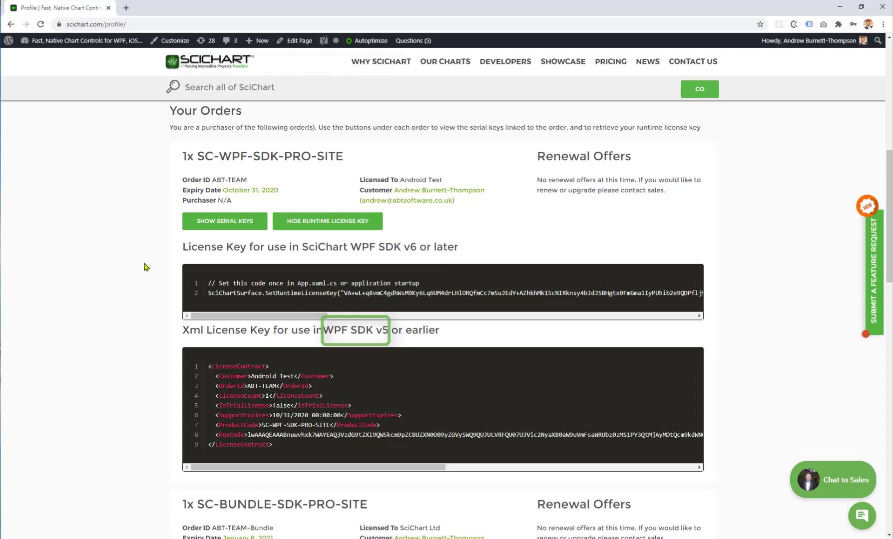
Compare the WPF SDK v5 and v6 headings, then copy the v6 runtime license key.
left_click_drag(323, 330, 390, 328)
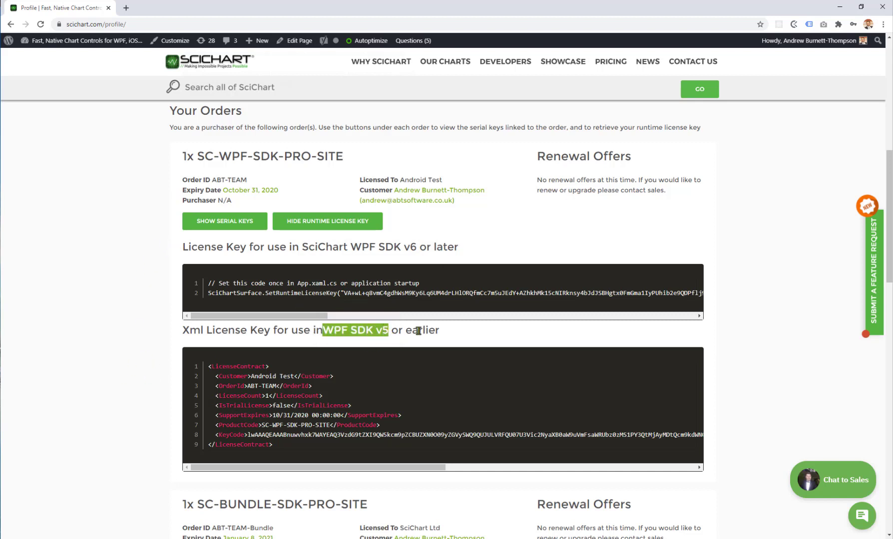
left_click(349, 248)
left_click_drag(351, 246, 421, 246)
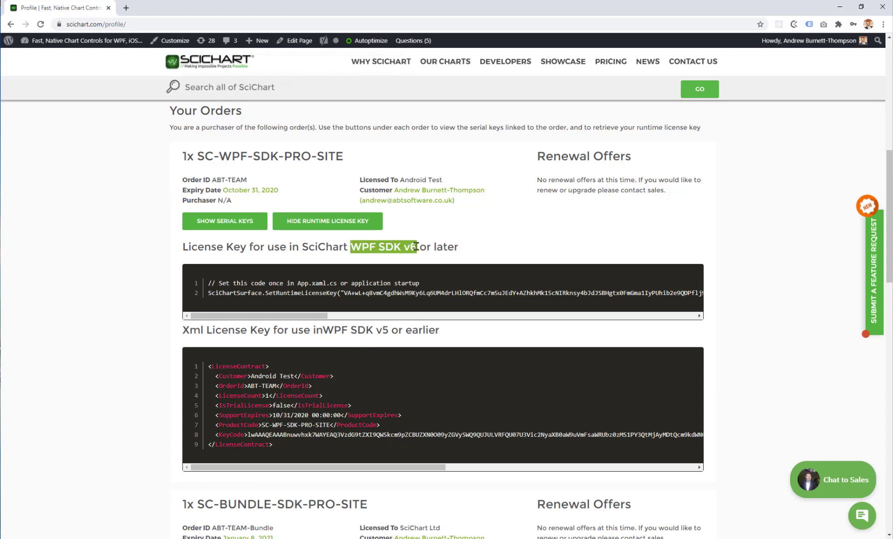
left_click(516, 250)
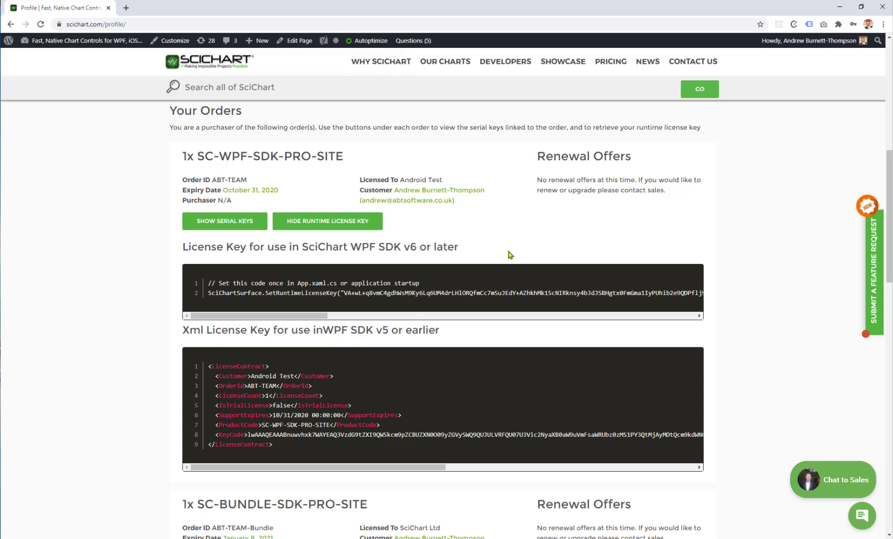
left_click_drag(344, 295, 746, 294)
left_click_drag(688, 293, 691, 293)
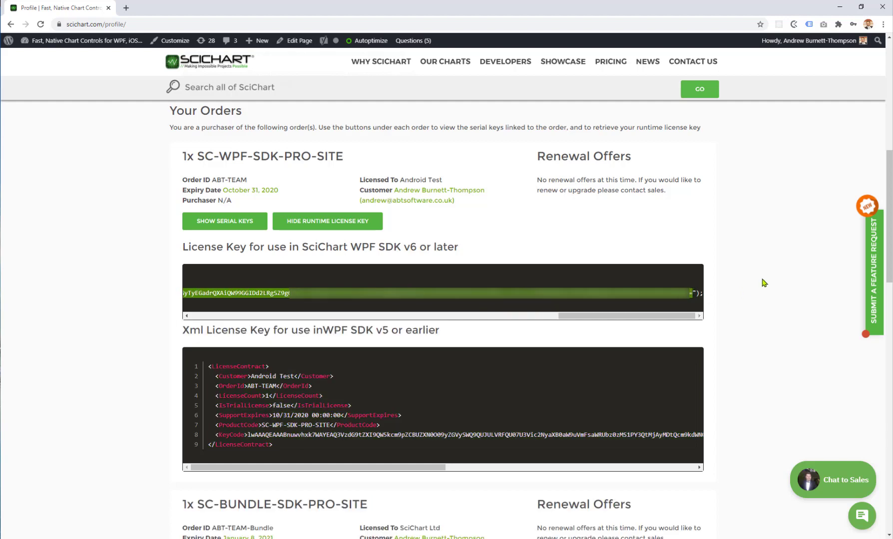
key("ctrl+c")
Replace 'your license key here!' with the copied key, save App.xaml.cs, and start debugging.
left_click(839, 7)
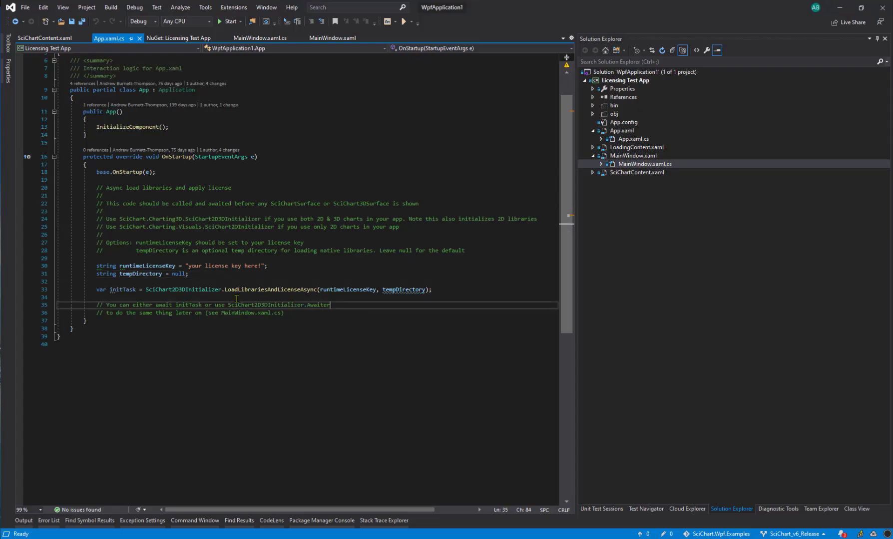
left_click_drag(263, 266, 188, 266)
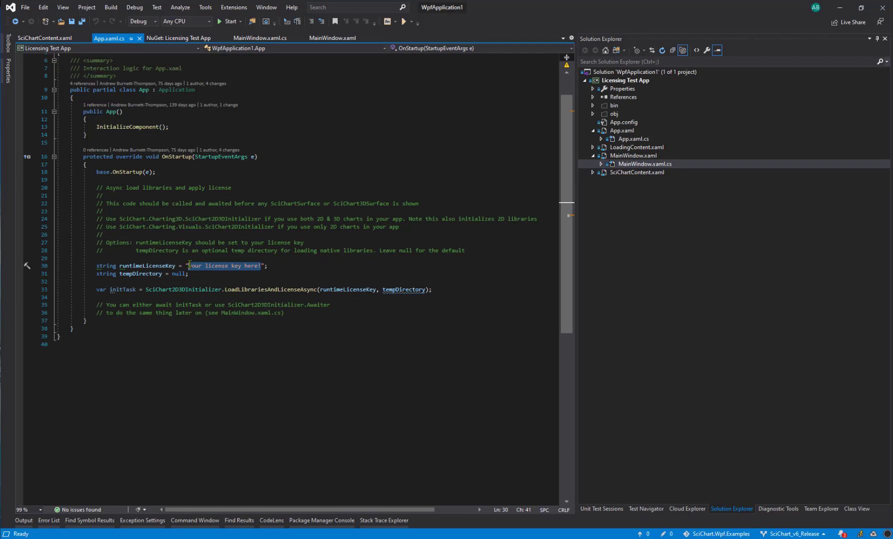
key("ctrl+v")
key("Home")
key("Home")
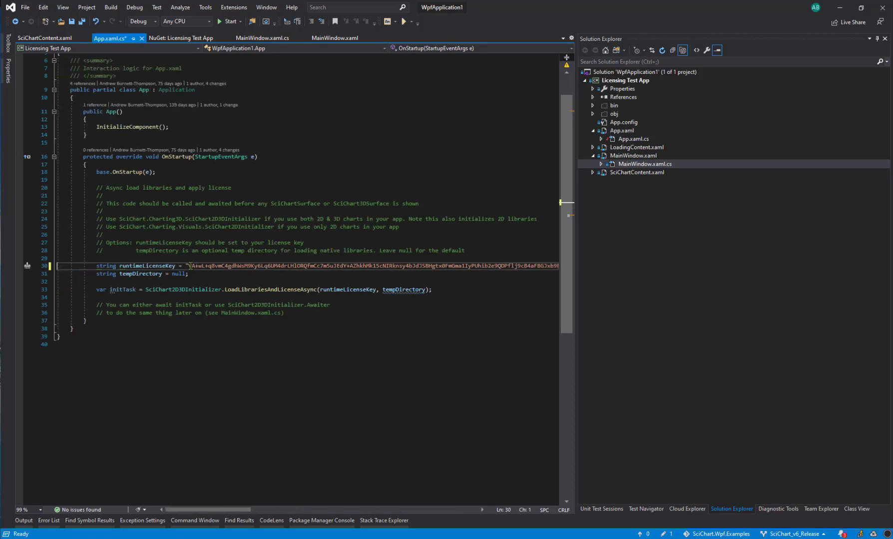
left_click(240, 188)
key("ctrl+s")
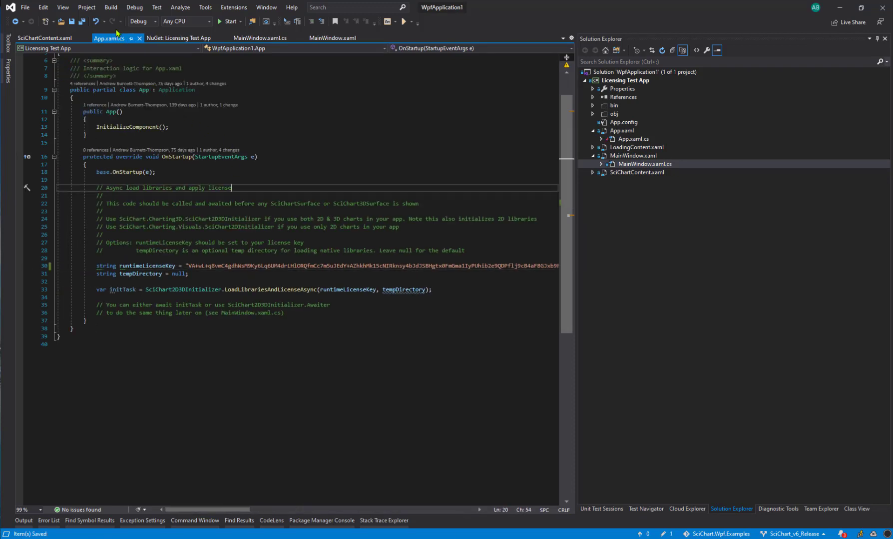
left_click(230, 22)
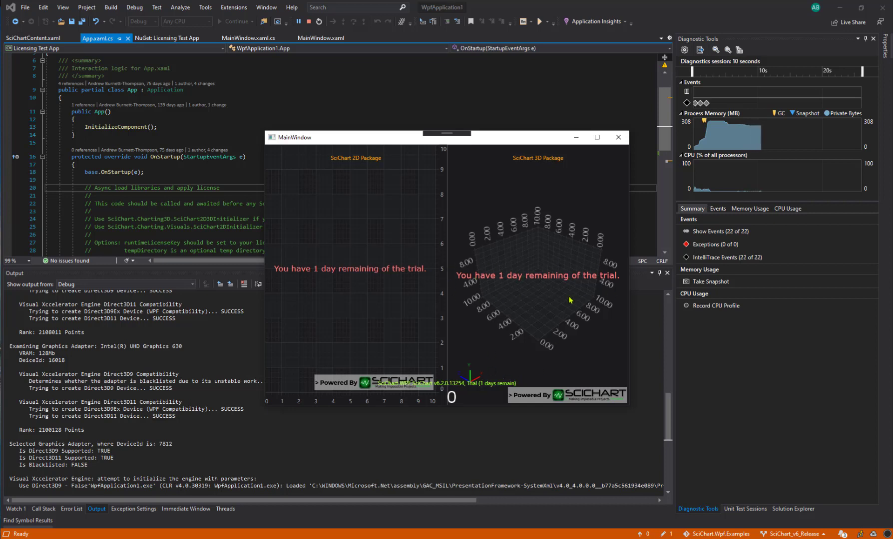
Check the running app's 1-day trial notice and watermark, then return to App.xaml.cs.
mouse_move(597, 400)
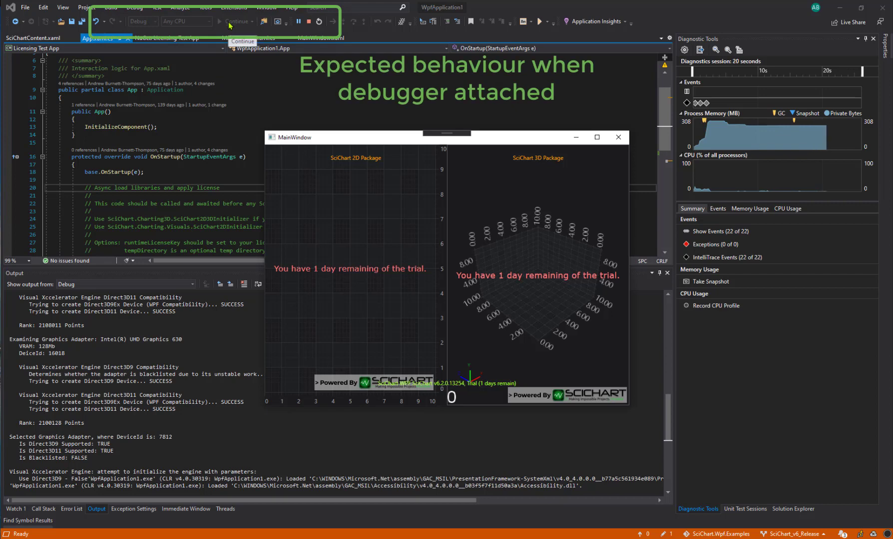
left_click(240, 120)
scroll(240, 153, "down", 3)
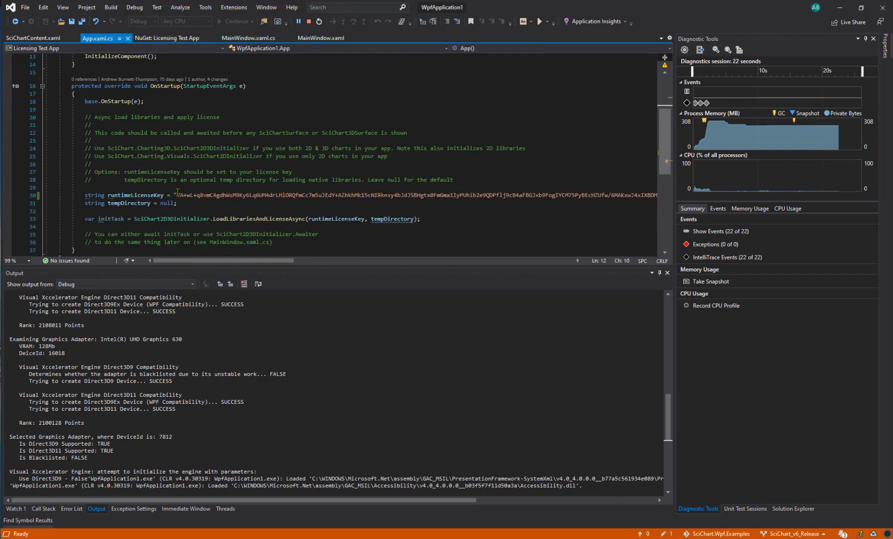
Stop debugging and rerun the test app via Debug > Start Without Debugging.
left_click(308, 21)
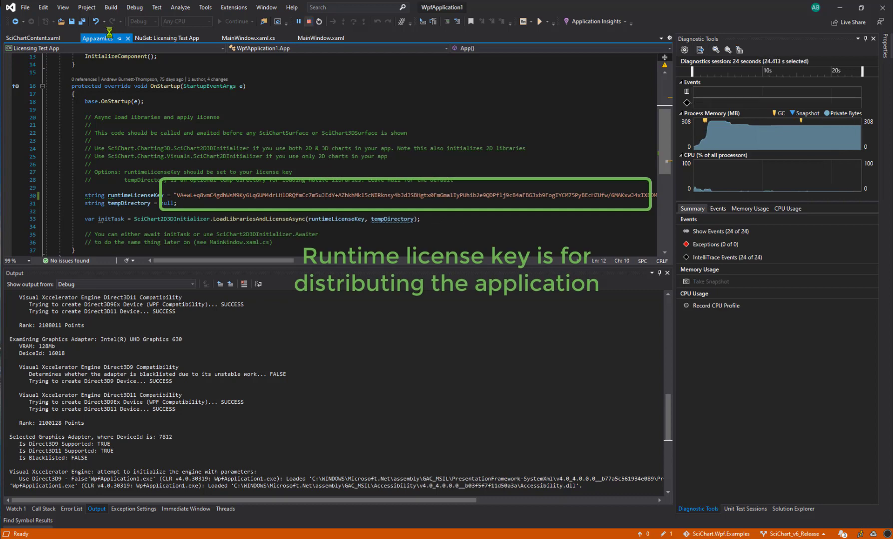
left_click(135, 7)
left_click(169, 51)
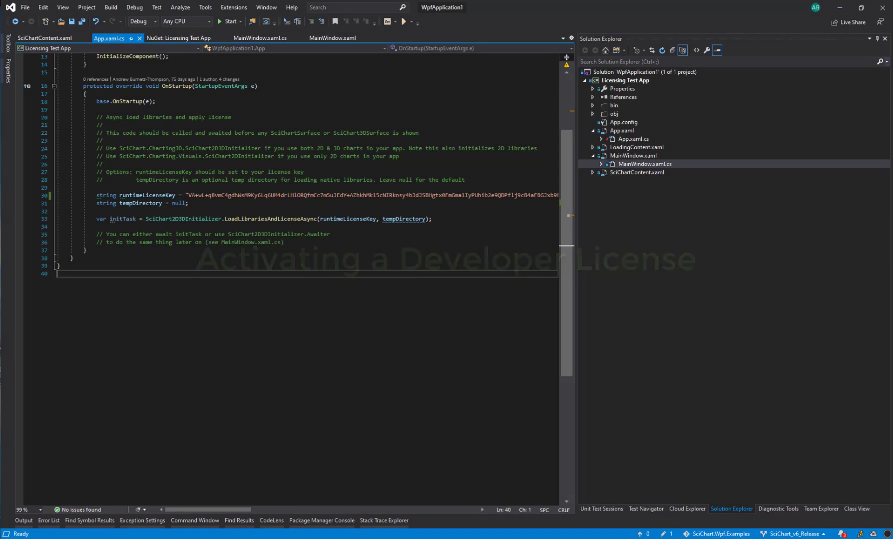
Find and launch the SciChart Licensing Wizard from Windows search.
key("super+s")
type("scicahrt licensing")
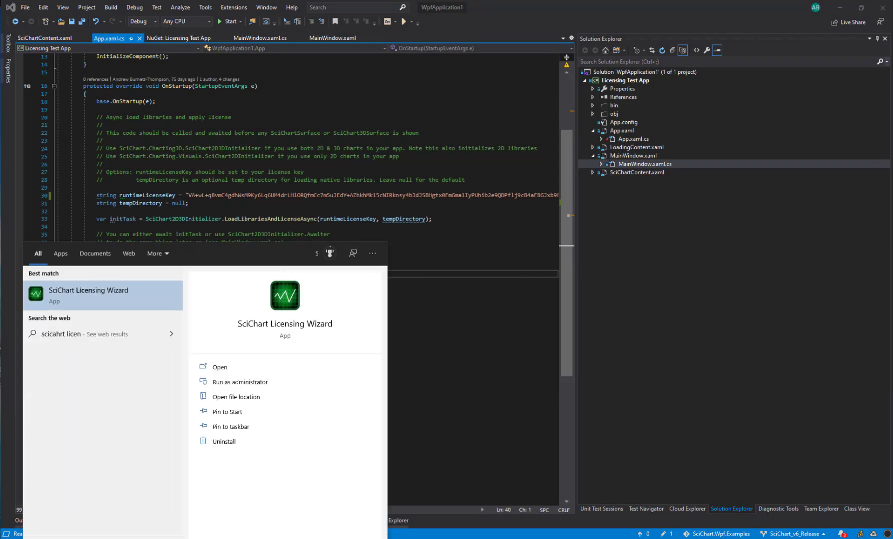
left_click(94, 292)
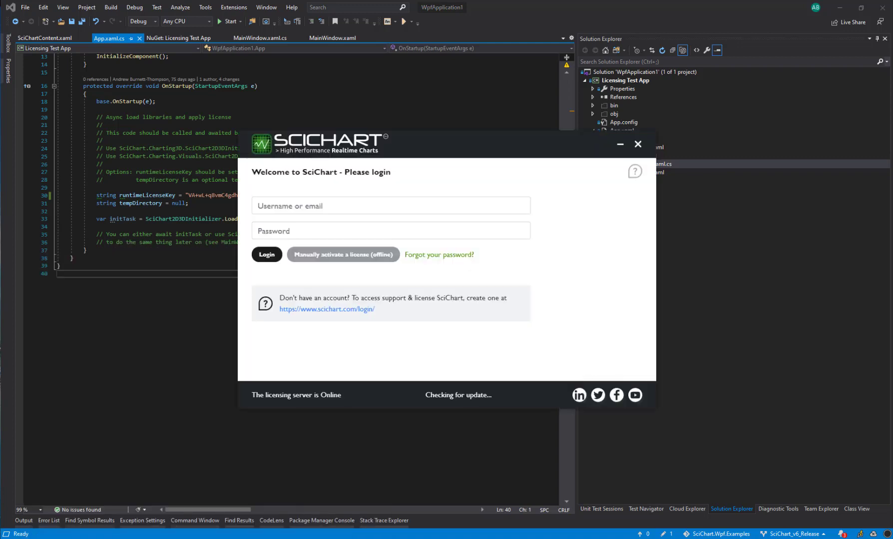
Log into the wizard with the SciChart account username and password.
left_click(333, 206)
type("andrew")
key("Tab")
type("***********")
key("Return")
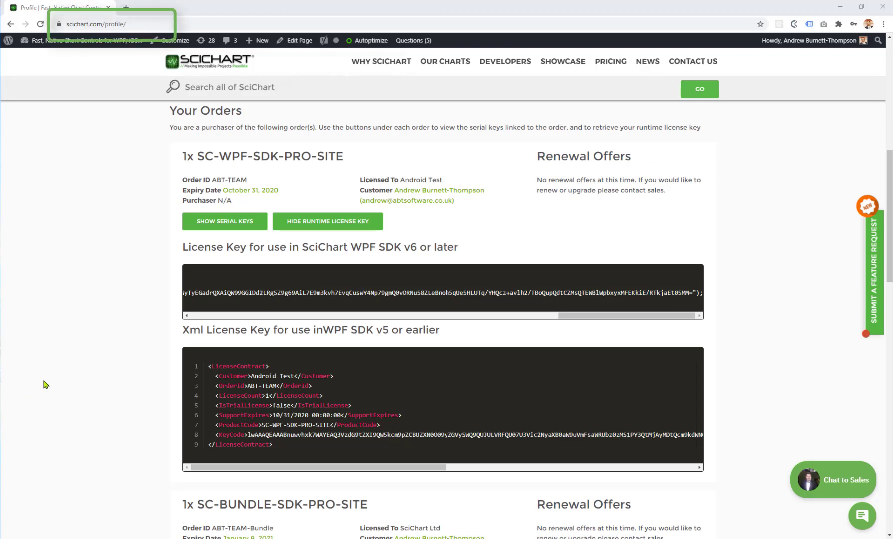
Show the serial keys listed under the SC-WPF-SDK-PRO-SITE order on scichart.com.
left_click(213, 223)
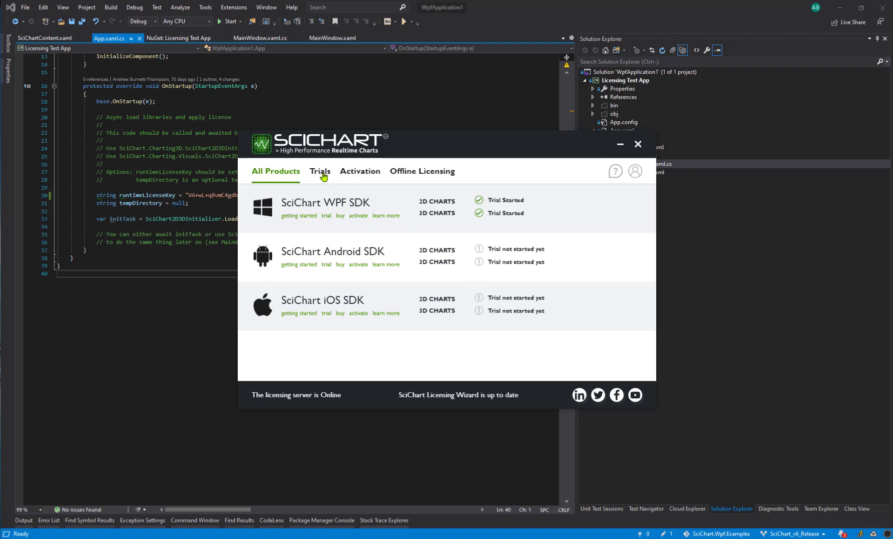
Activate the WPF SDK online with the pasted serial key, then close the Licensing Wizard.
left_click(370, 173)
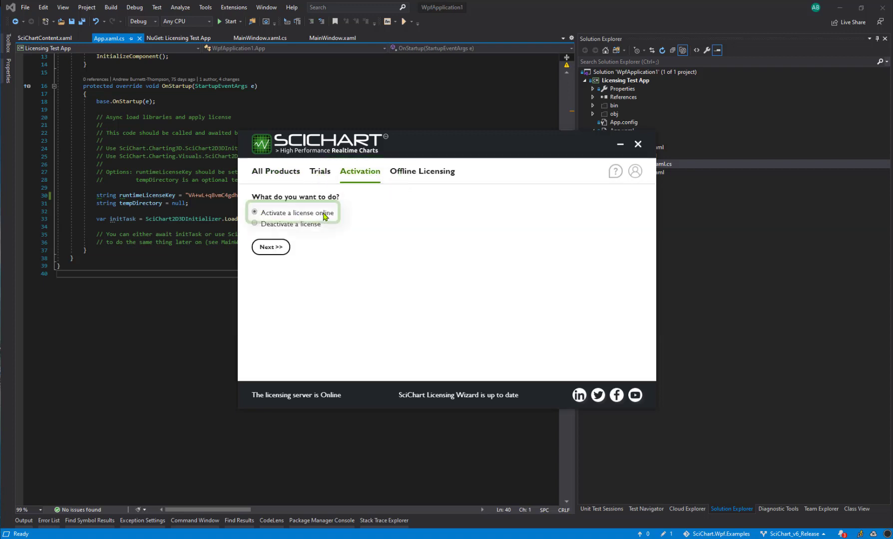
left_click(282, 251)
left_click(293, 231)
key("ctrl+v")
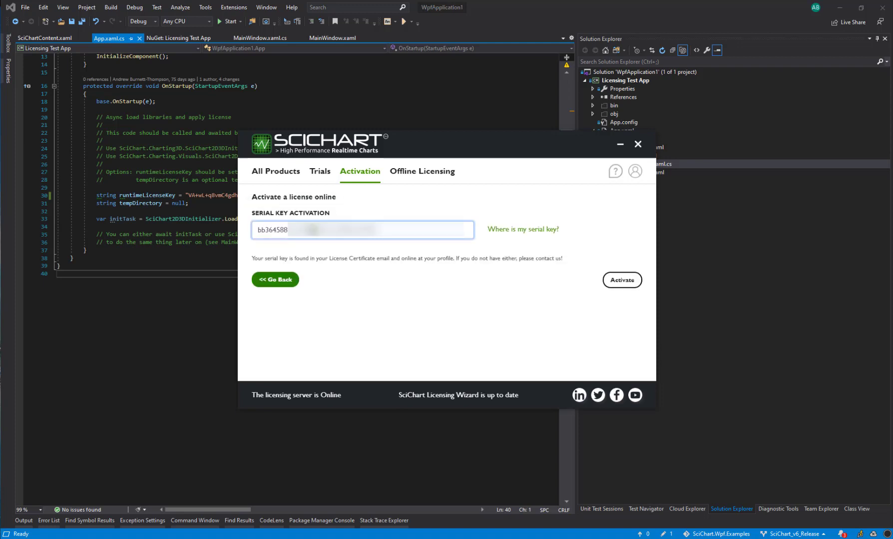
left_click(621, 281)
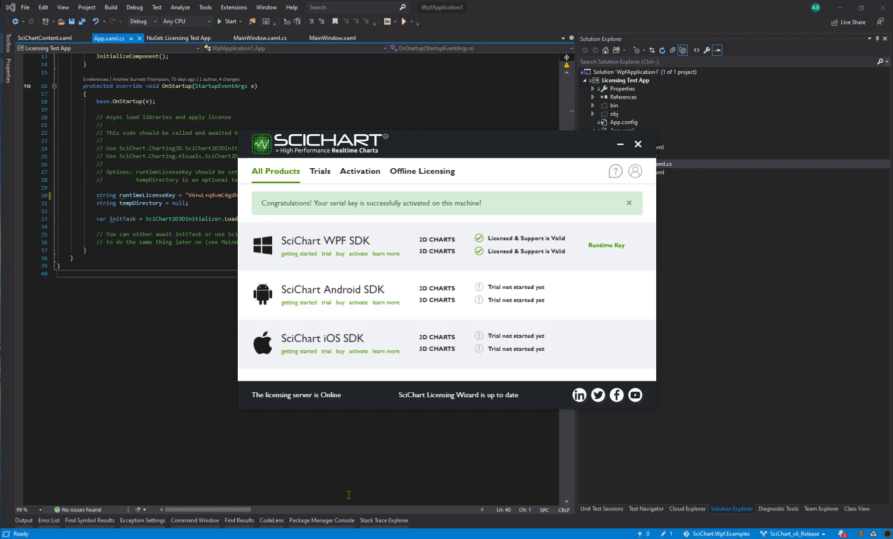
left_click(348, 494)
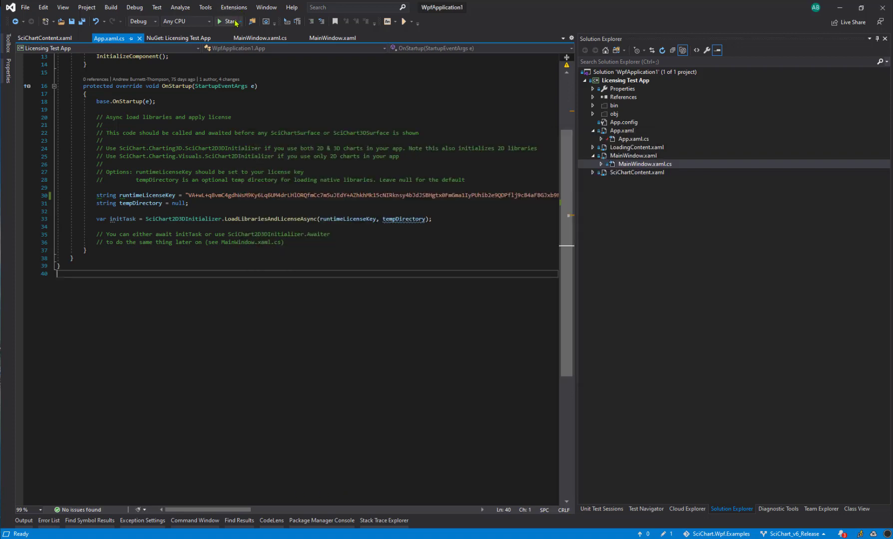
Debug the test app to confirm both charts are fully licensed, then stop it.
left_click(229, 20)
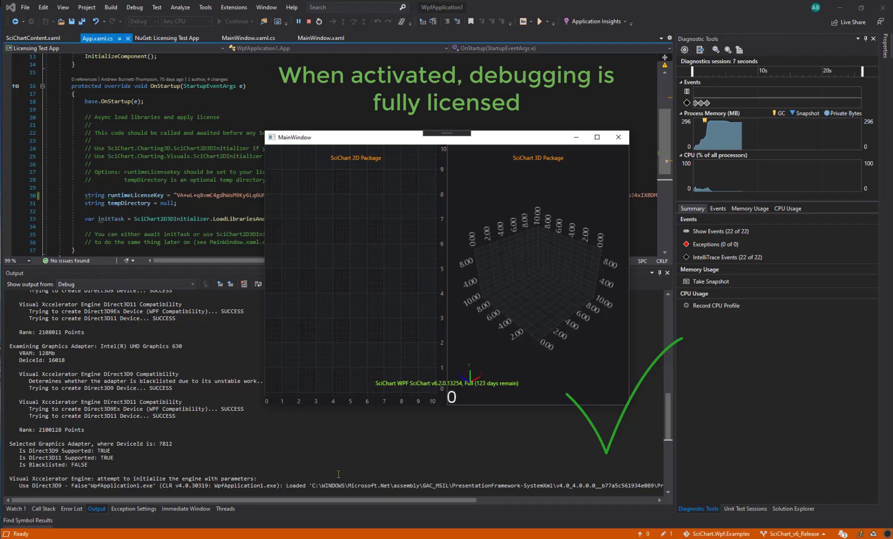
left_click(309, 22)
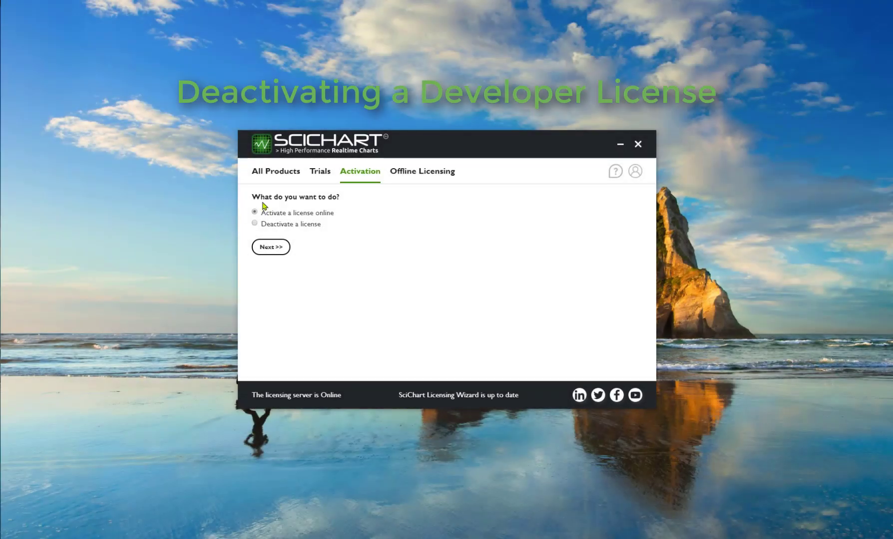
Check product license status, then deactivate the SC-WPF-SDK-PRO-SITE license on this PC.
left_click(285, 173)
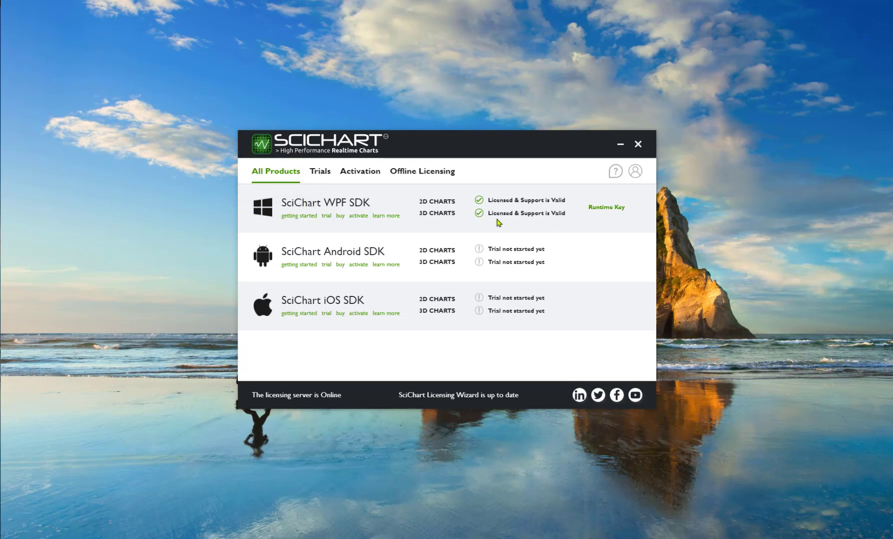
left_click(368, 174)
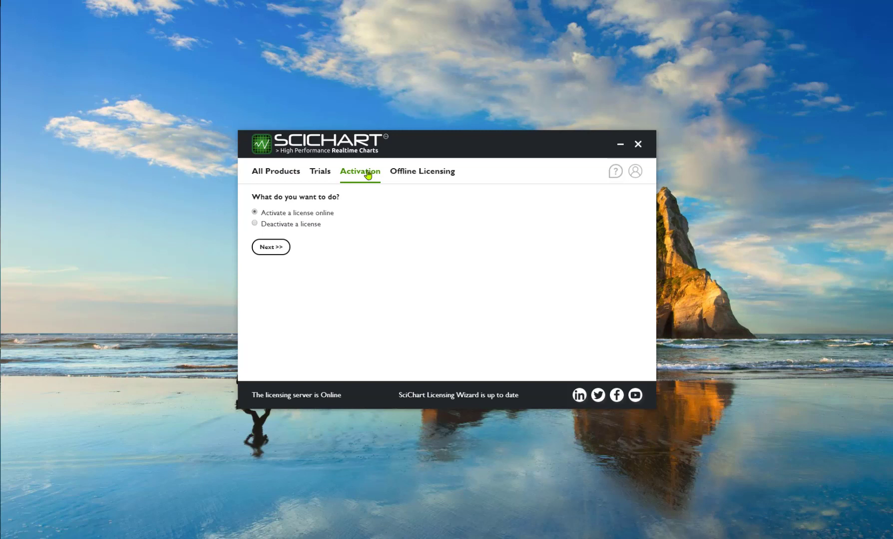
left_click(255, 224)
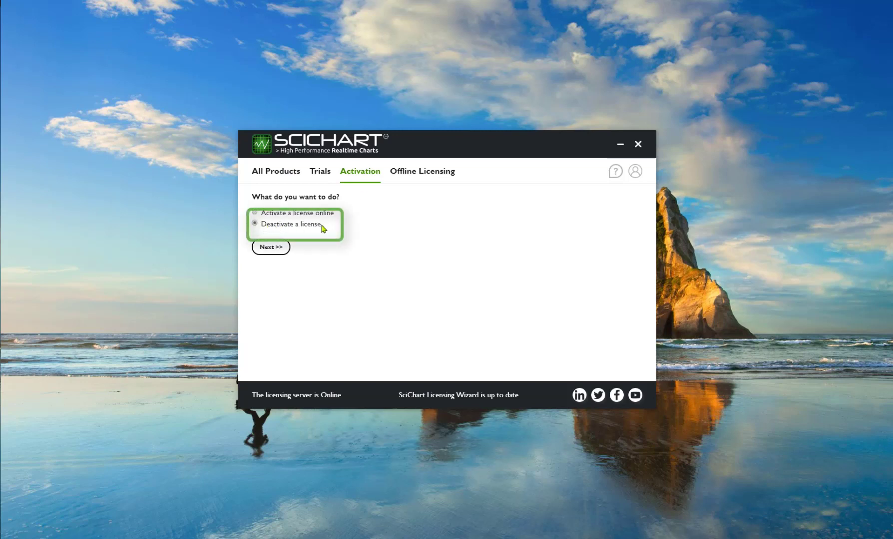
left_click(270, 251)
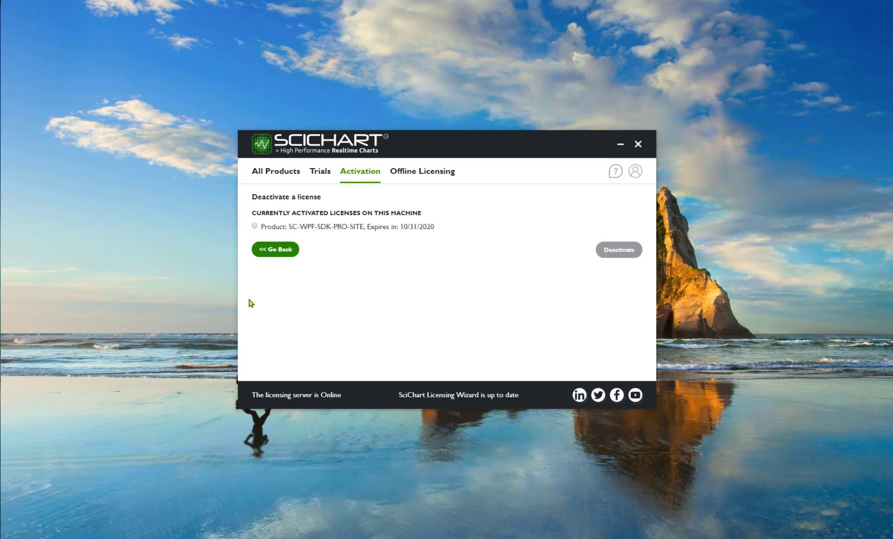
left_click(254, 226)
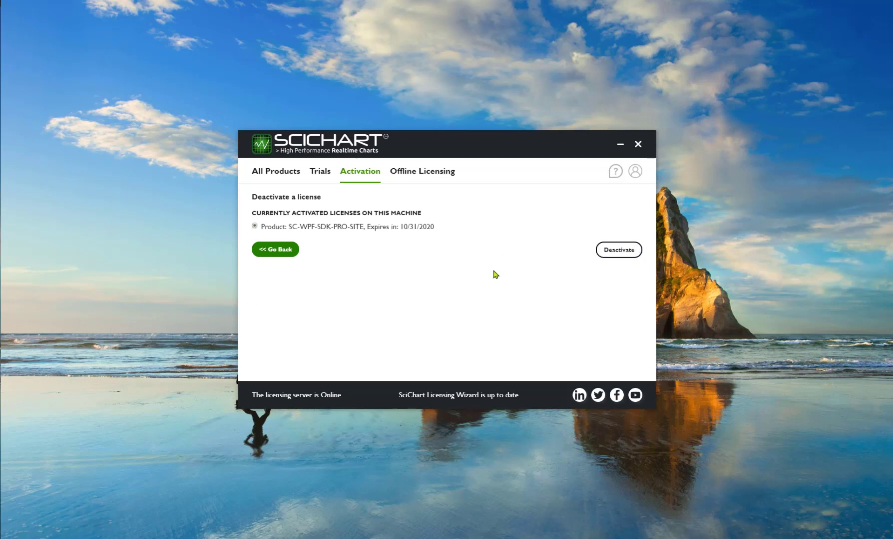
left_click(618, 255)
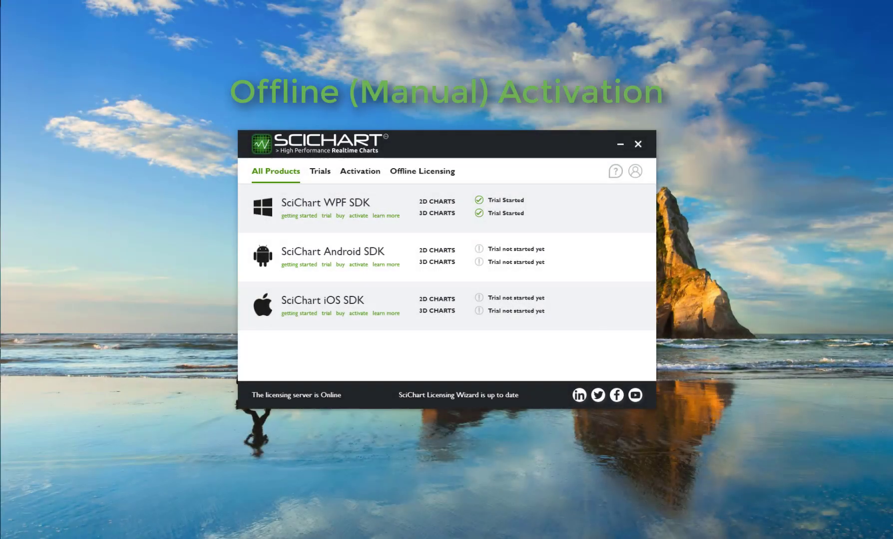
Request an offline activation code by pasting the serial key into Offline Licensing.
left_click(436, 172)
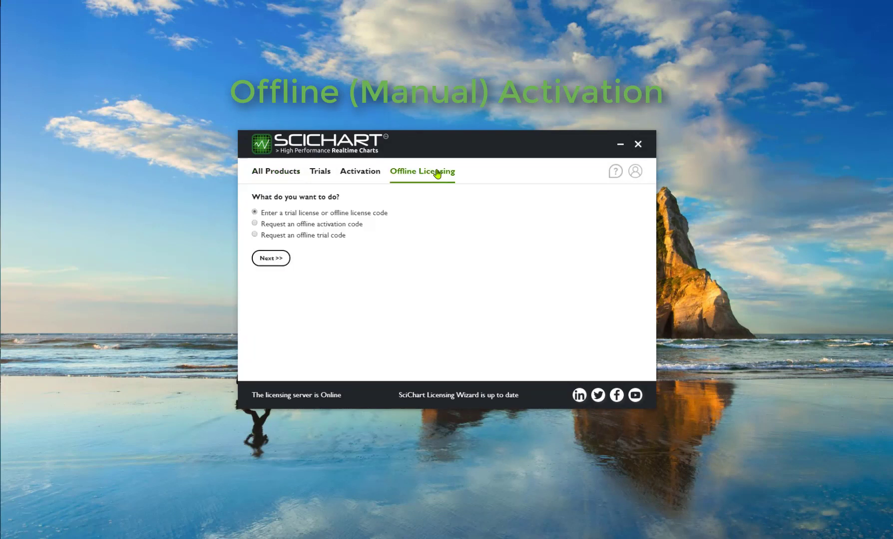
left_click(254, 226)
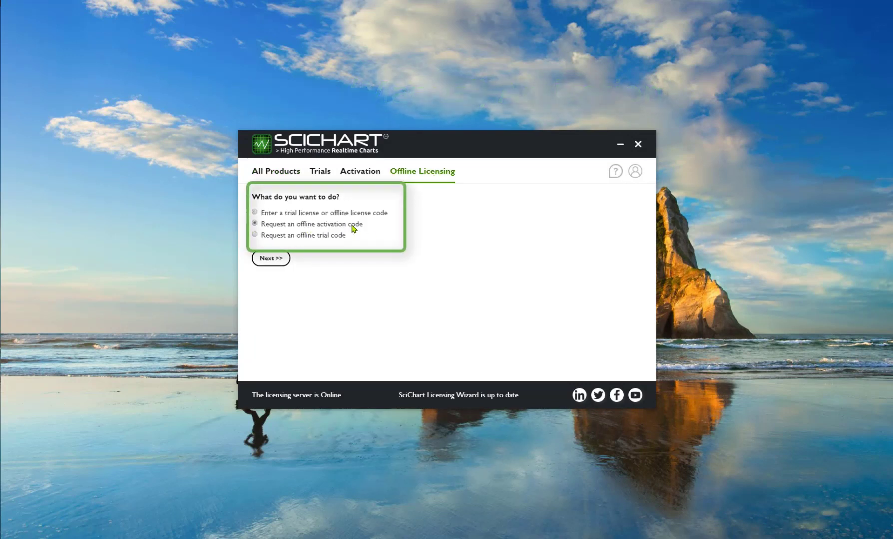
left_click(276, 260)
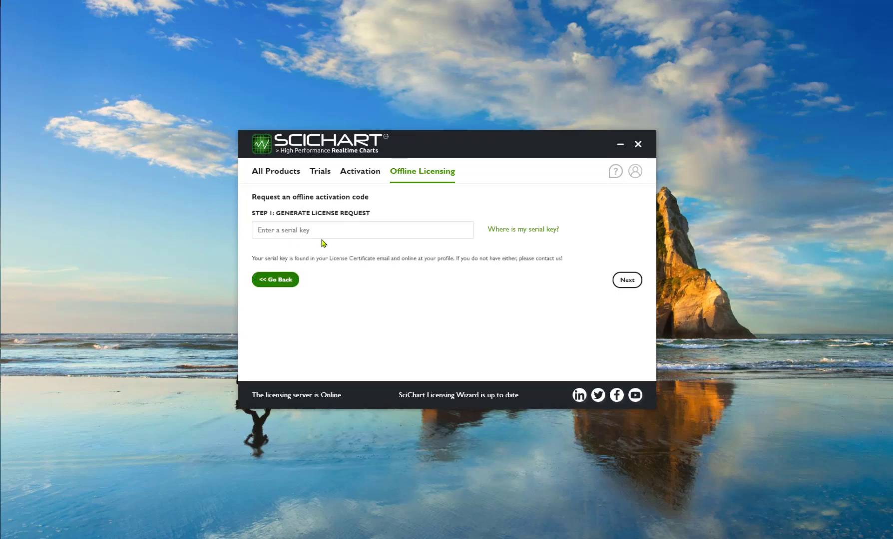
left_click(374, 229)
key("ctrl+v")
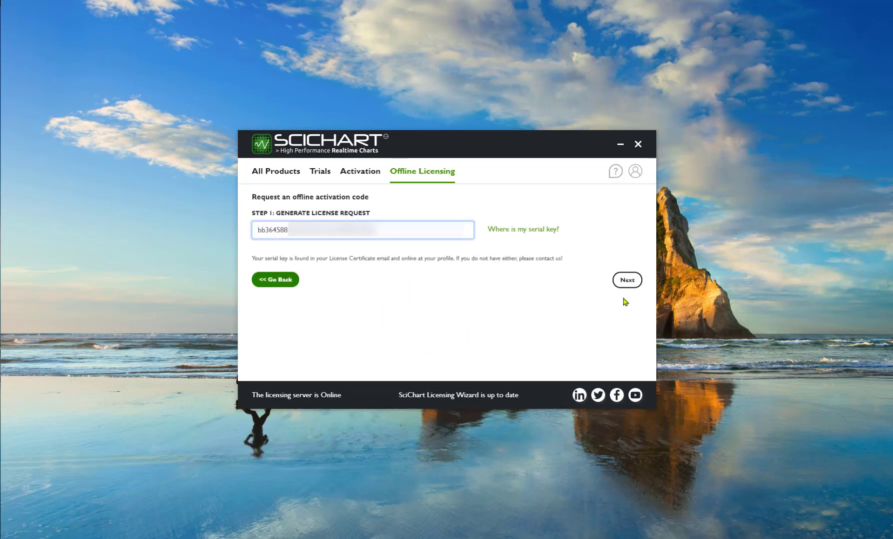
left_click(627, 280)
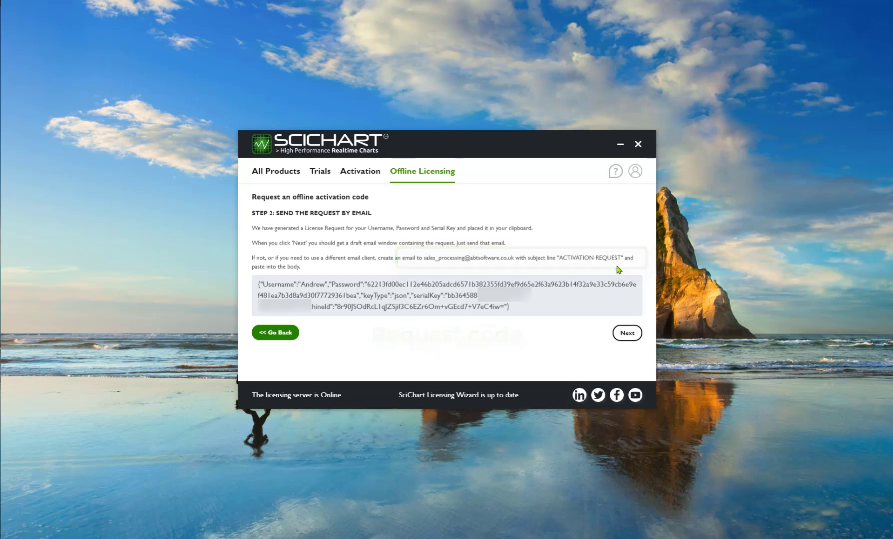
Email the activation request, then copy the JSON response code from SciChart's reply.
left_click(627, 334)
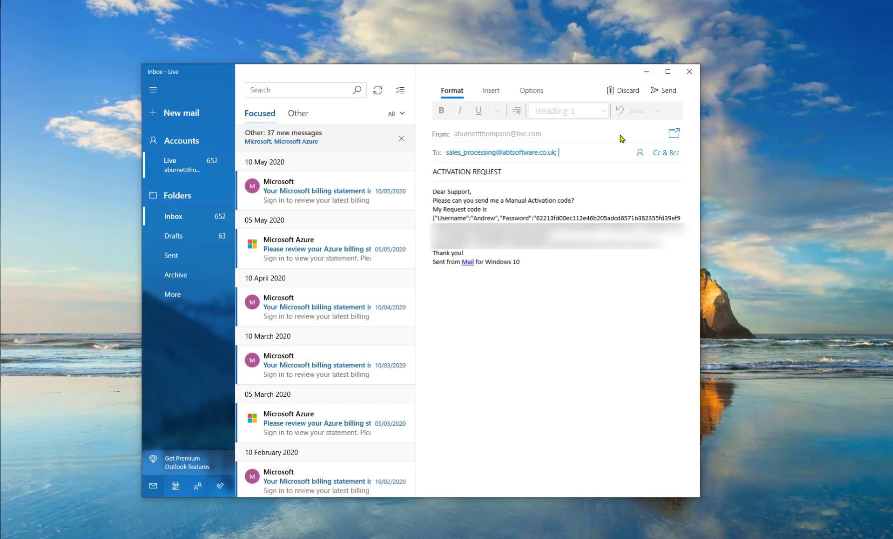
left_click(665, 90)
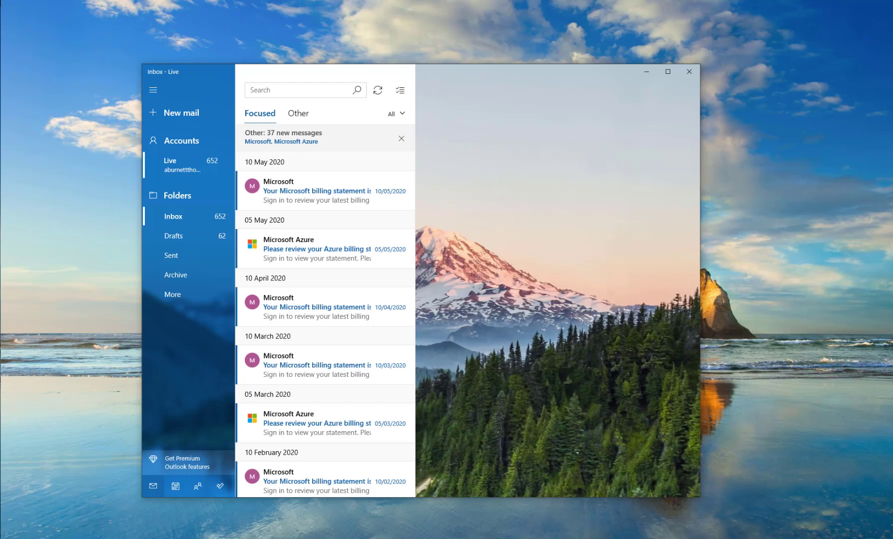
left_click(324, 145)
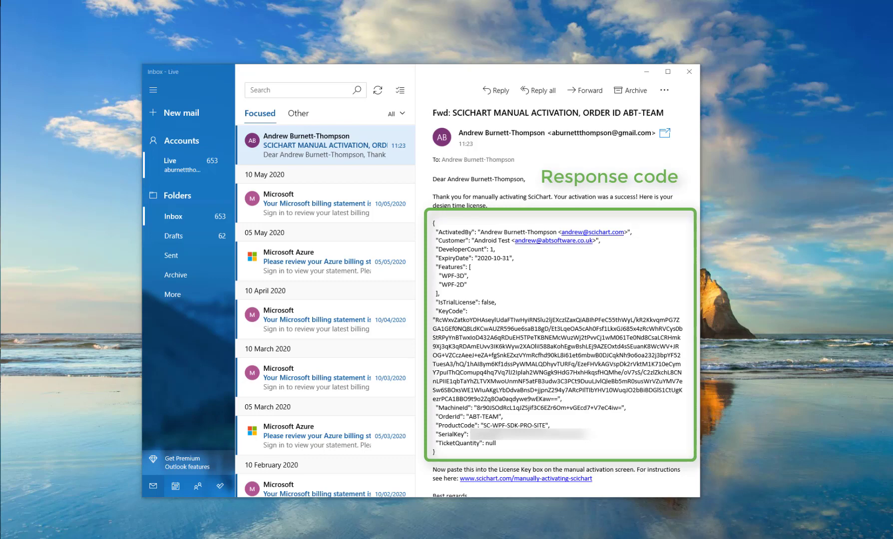
left_click_drag(440, 454, 428, 226)
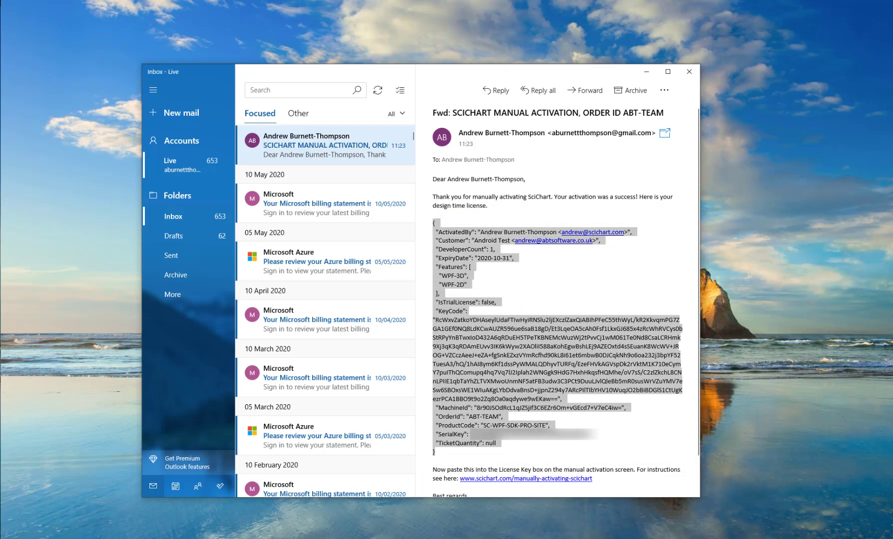
key("alt+Tab")
left_click(360, 259)
Paste the emailed response code into Step 3 and activate the WPF license offline.
key("ctrl+v")
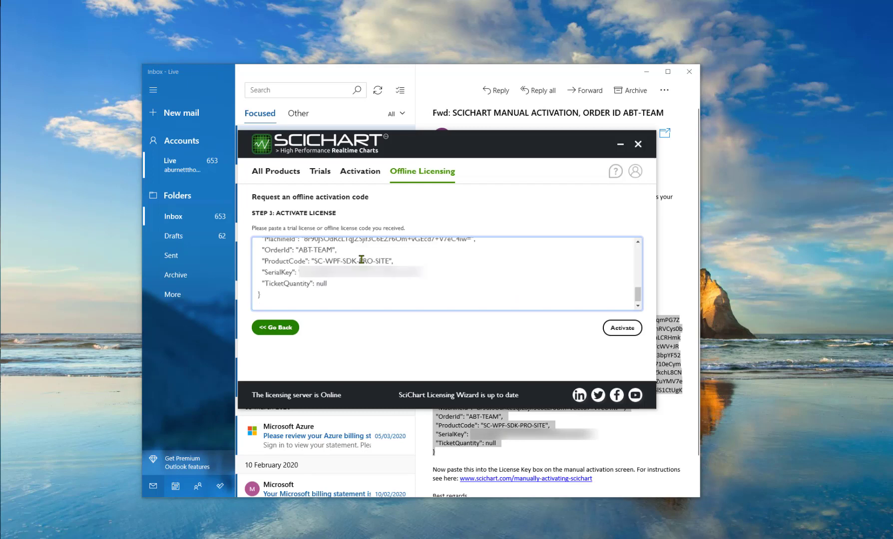
left_click(630, 330)
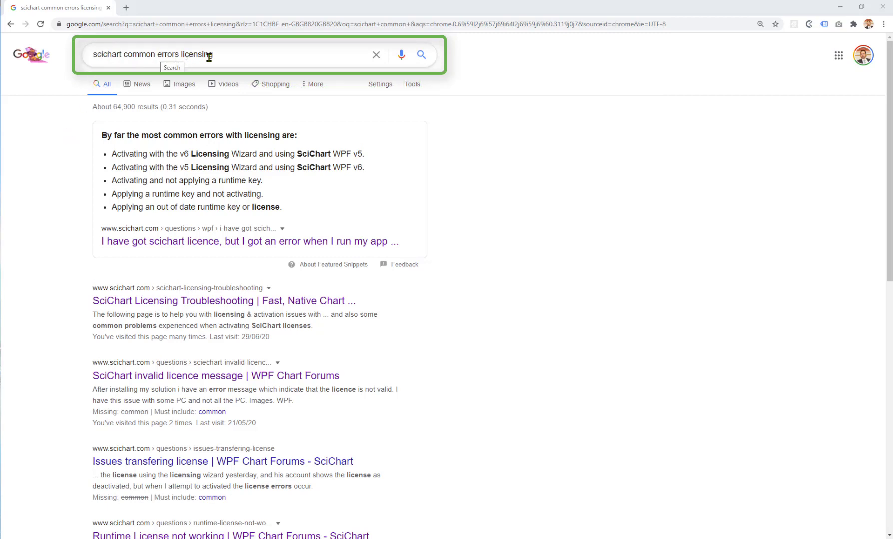
Open the scichart.com answer on common licensing errors and scroll through the list.
left_click(153, 244)
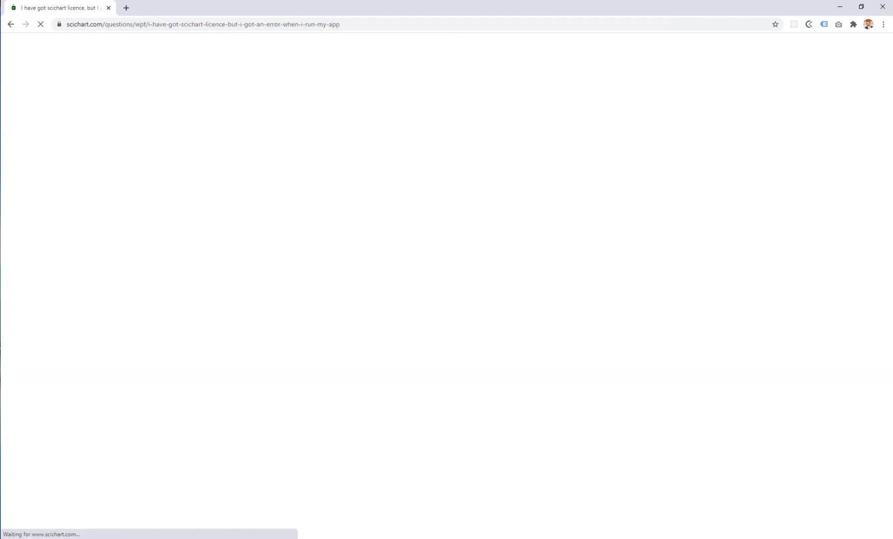
scroll(123, 419, "down", 8)
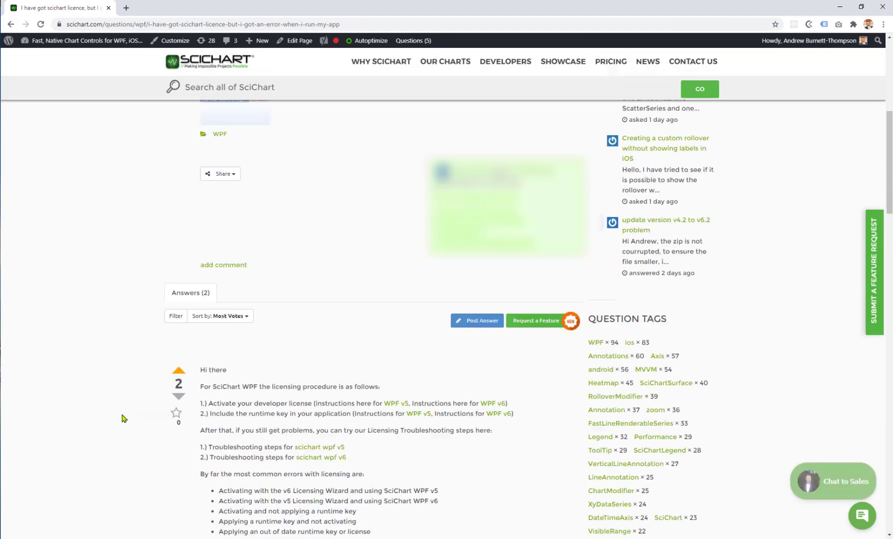
scroll(124, 417, "down", 1)
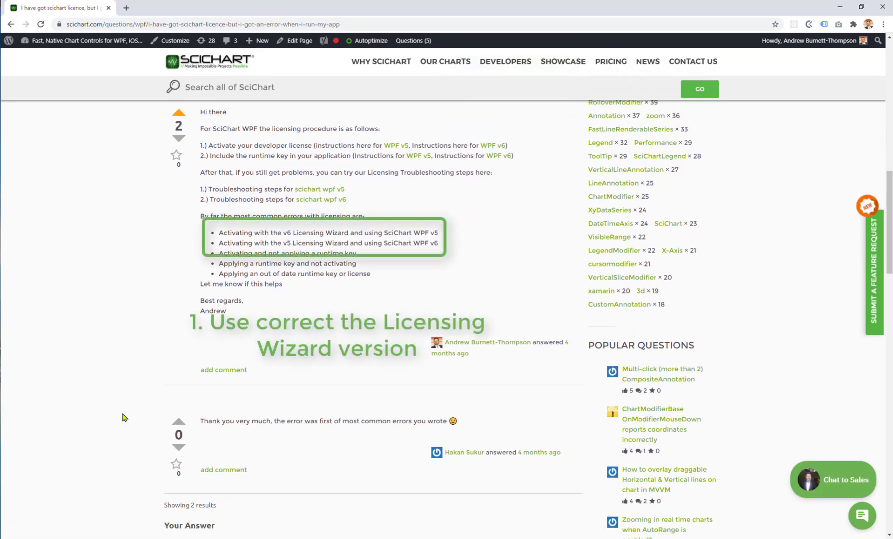